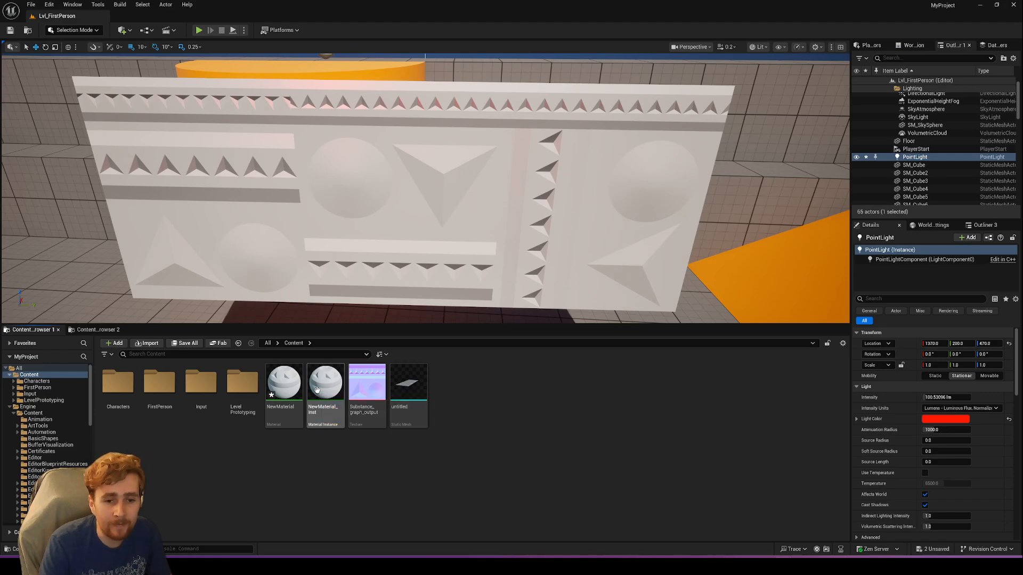
- Open the NewMaterial_Inst material instance in a small window beside the level view and enable its UV switch parameter
{"action": "left_click", "coordinate": [317, 391]}
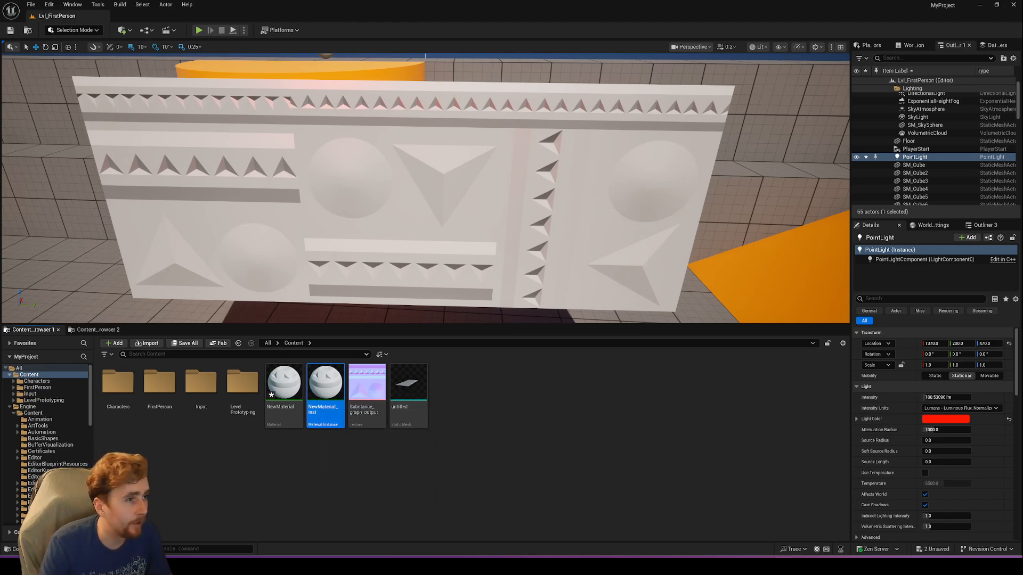
{"action": "left_click_drag", "start_coordinate": [475, 89], "coordinate": [480, 1]}
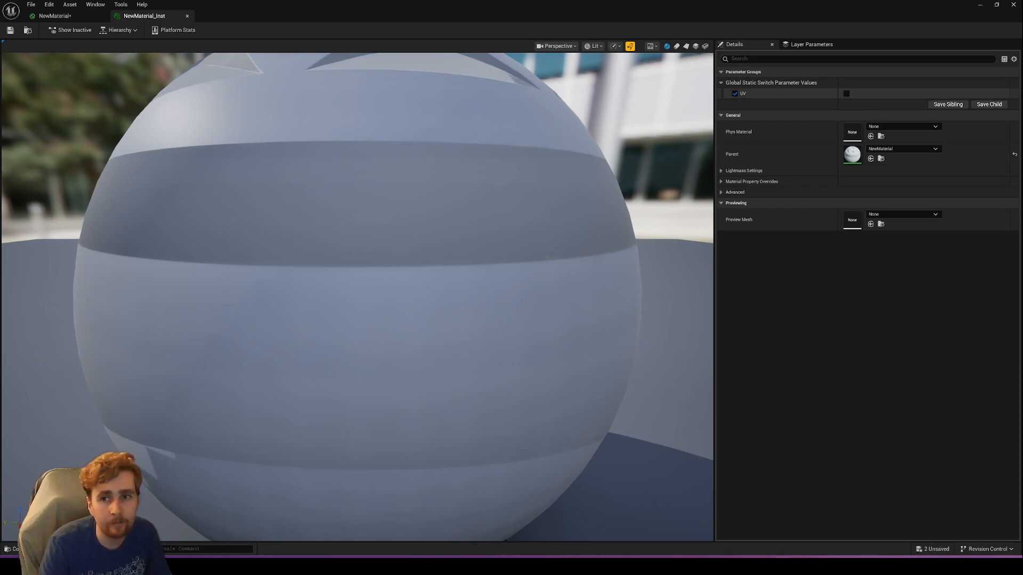
{"action": "double_click", "coordinate": [654, 15]}
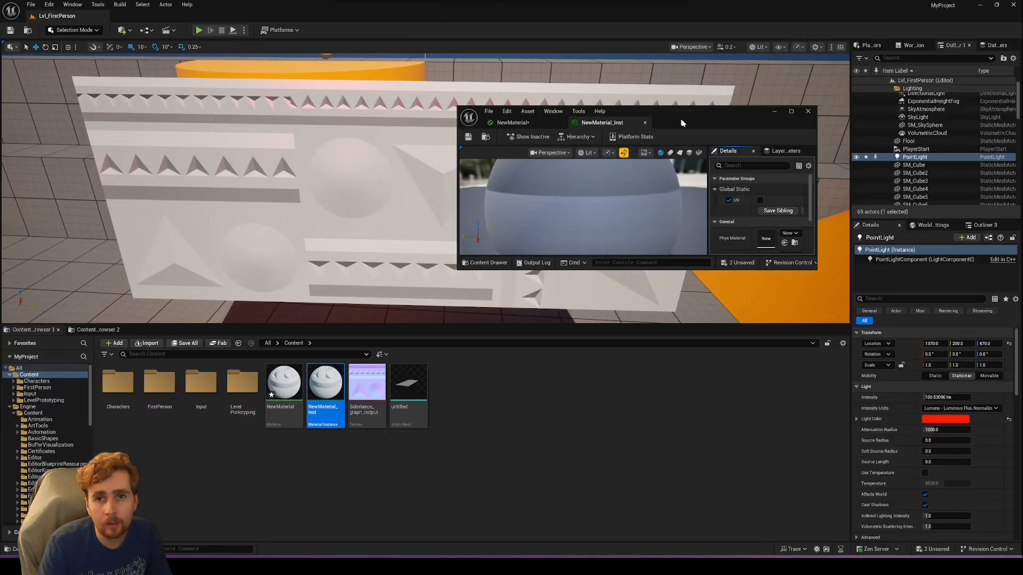
{"action": "left_click_drag", "start_coordinate": [725, 152], "coordinate": [720, 290]}
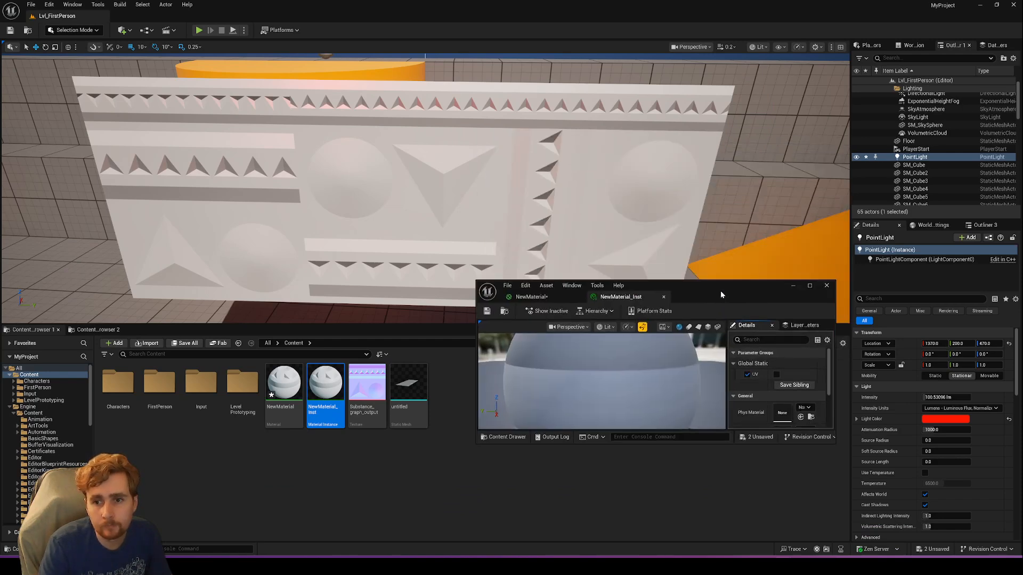
{"action": "left_click", "coordinate": [776, 375]}
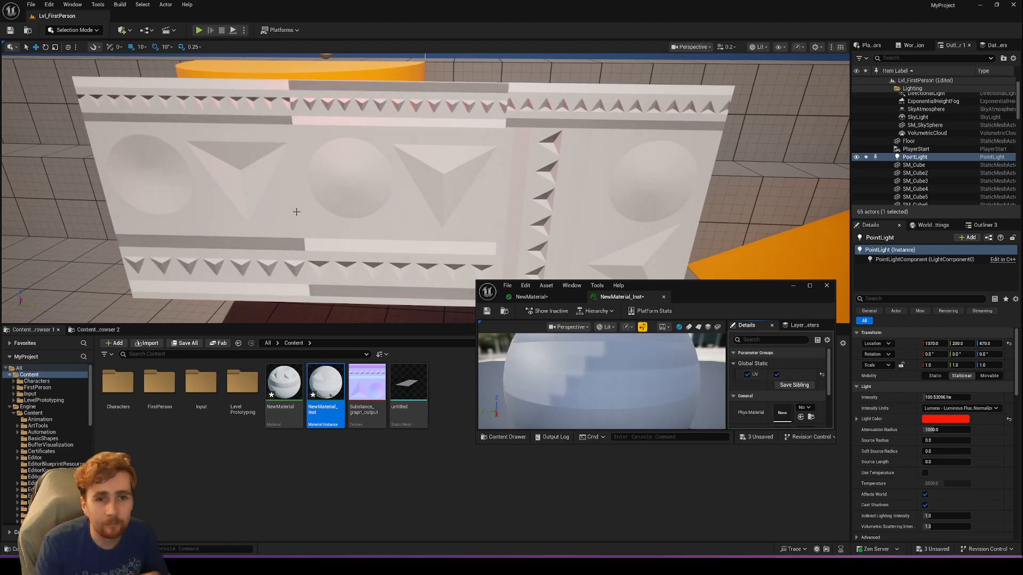
- Compare the panel's lighting with the UV switch off and on, sliding the point light along Y to 270, 190 and back to 200
{"action": "key", "text": "f"}
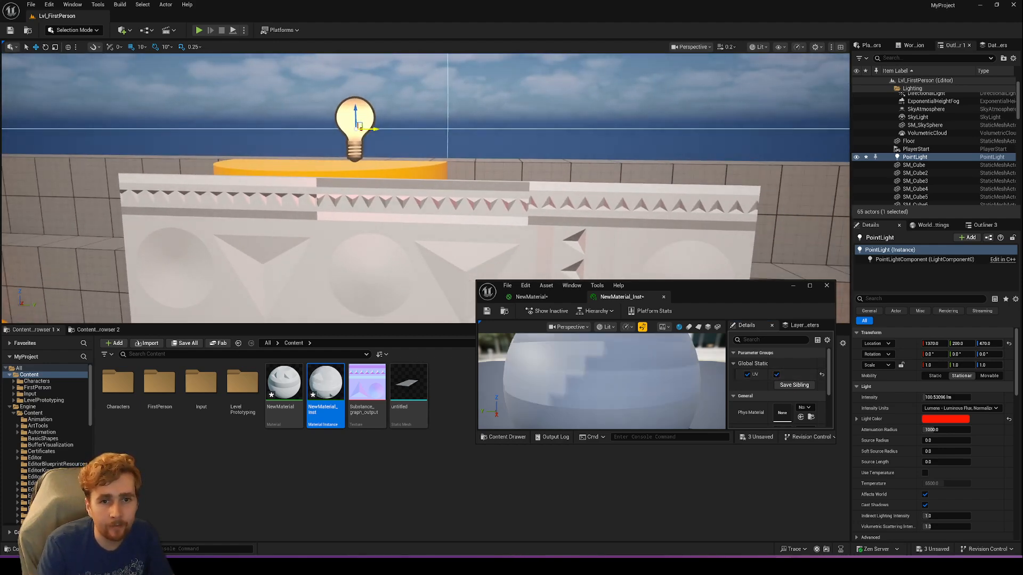
{"action": "left_click_drag", "start_coordinate": [373, 133], "coordinate": [368, 211]}
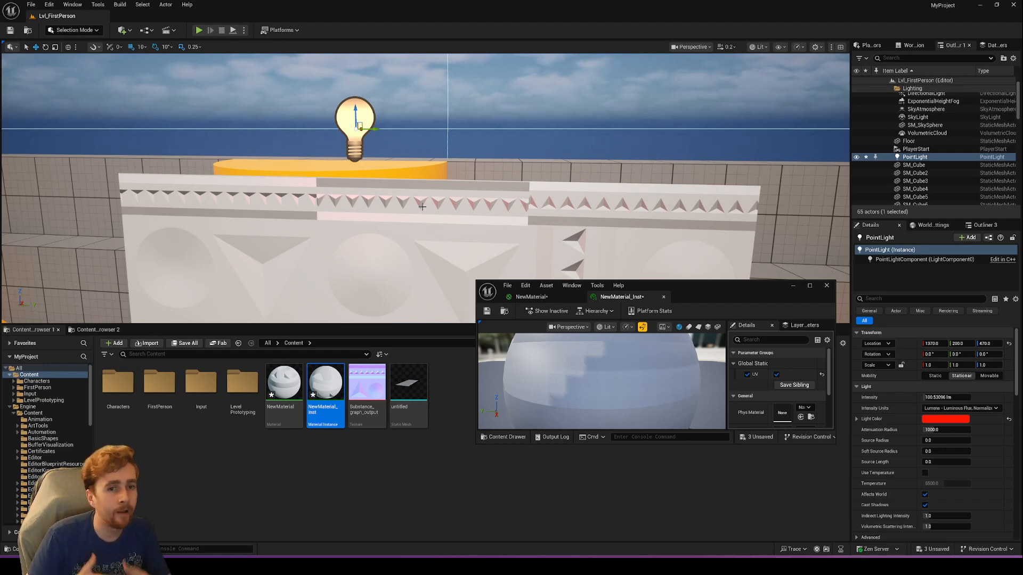
{"action": "left_click", "coordinate": [777, 375]}
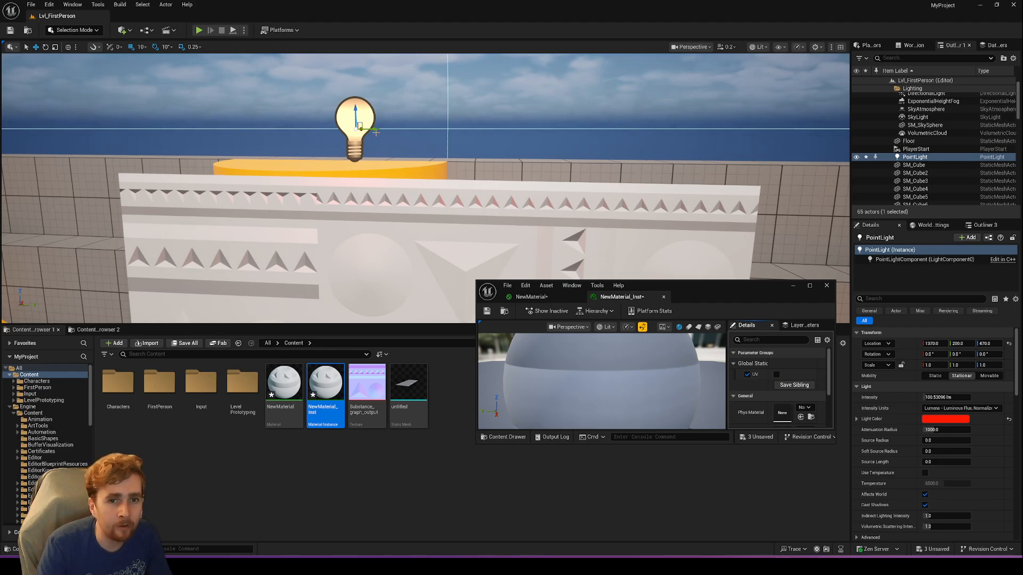
{"action": "left_click_drag", "start_coordinate": [374, 129], "coordinate": [444, 145]}
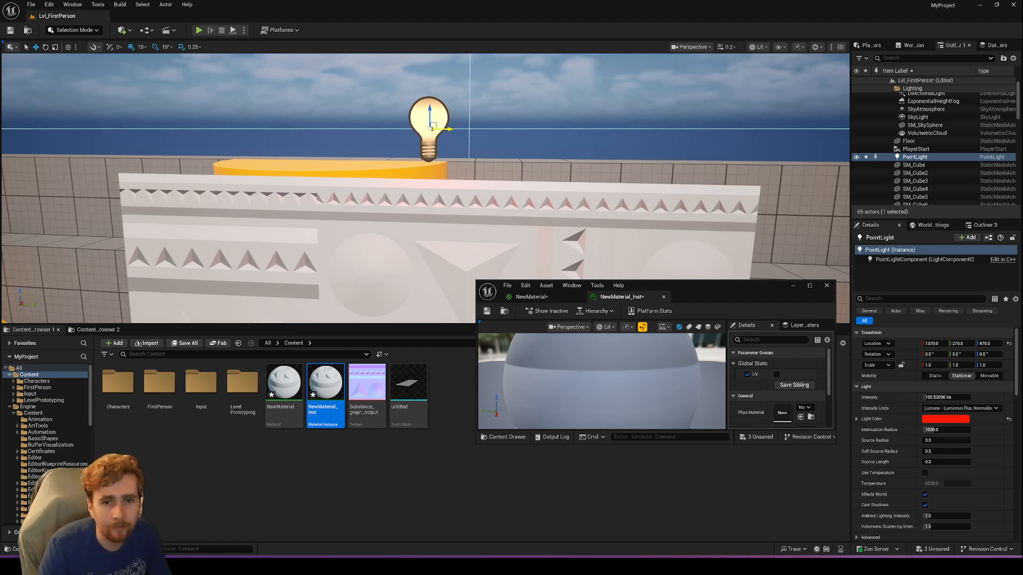
{"action": "left_click_drag", "start_coordinate": [445, 129], "coordinate": [364, 151]}
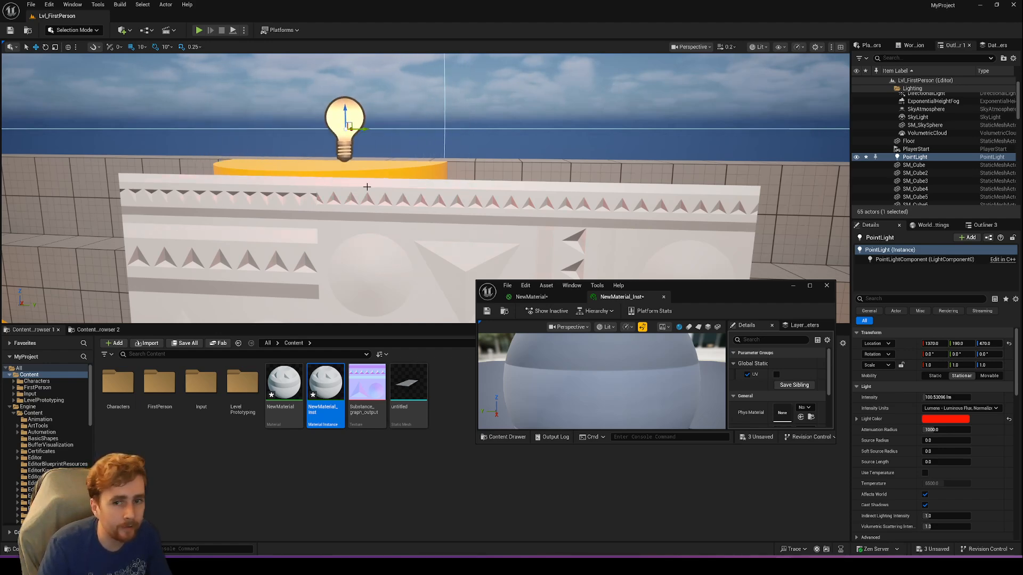
{"action": "left_click", "coordinate": [776, 374]}
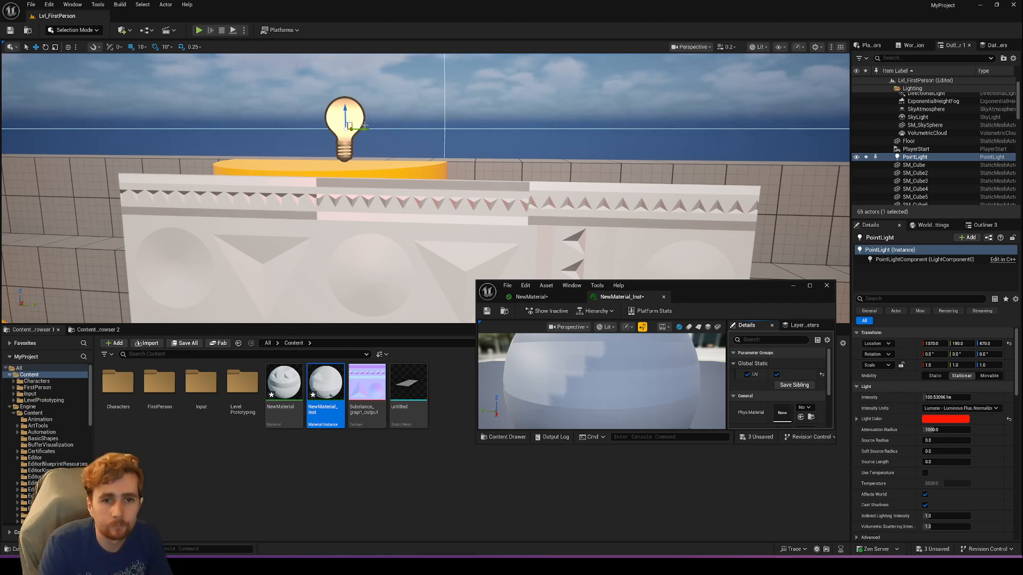
{"action": "left_click_drag", "start_coordinate": [359, 129], "coordinate": [364, 154]}
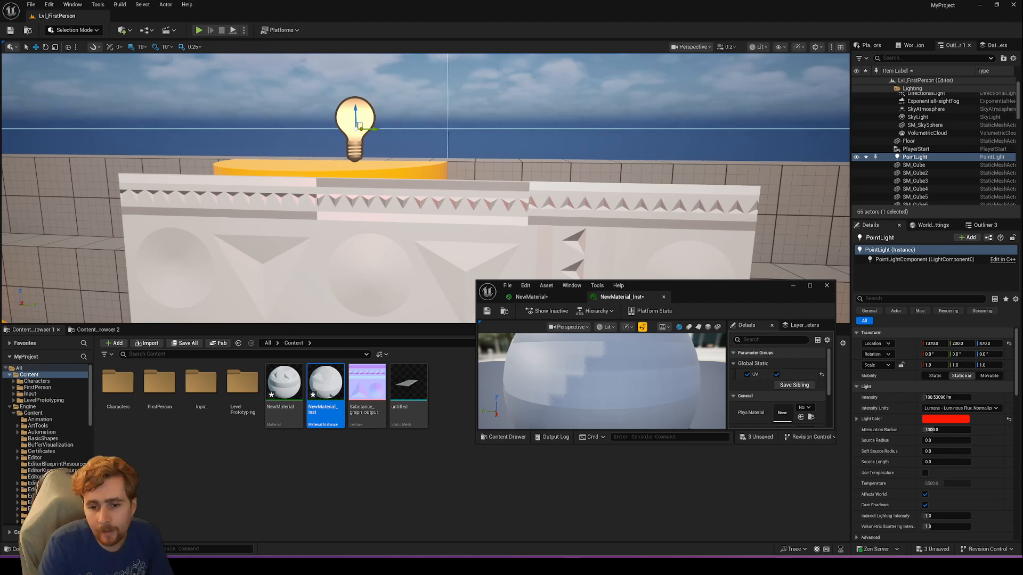
- Switch to Blender and alternate the plane's active render UV map between UVMap and UVMap1 to compare the checker layouts
{"action": "left_click", "coordinate": [569, 565]}
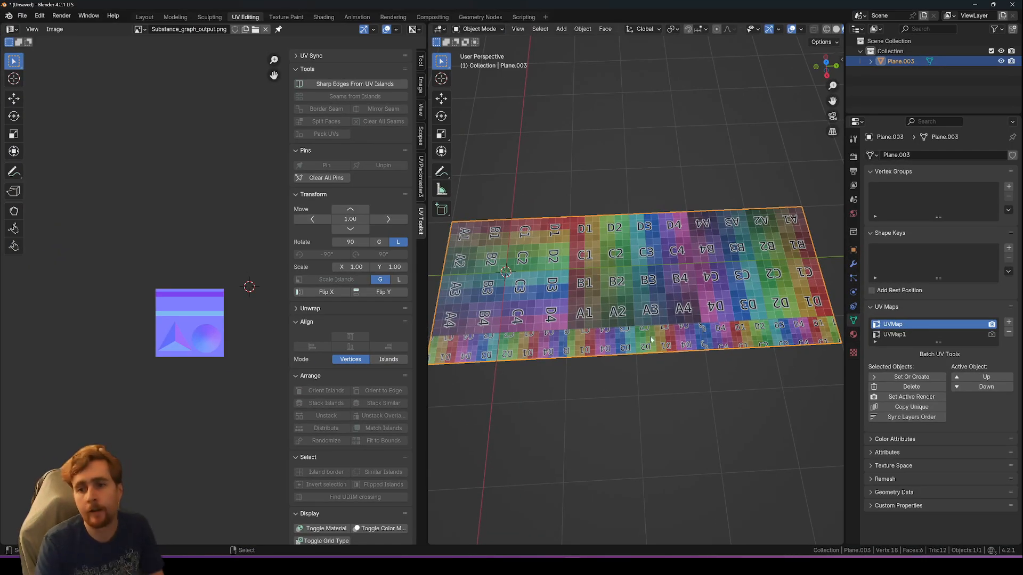
{"action": "middle_click_drag", "start_coordinate": [652, 338], "coordinate": [646, 360]}
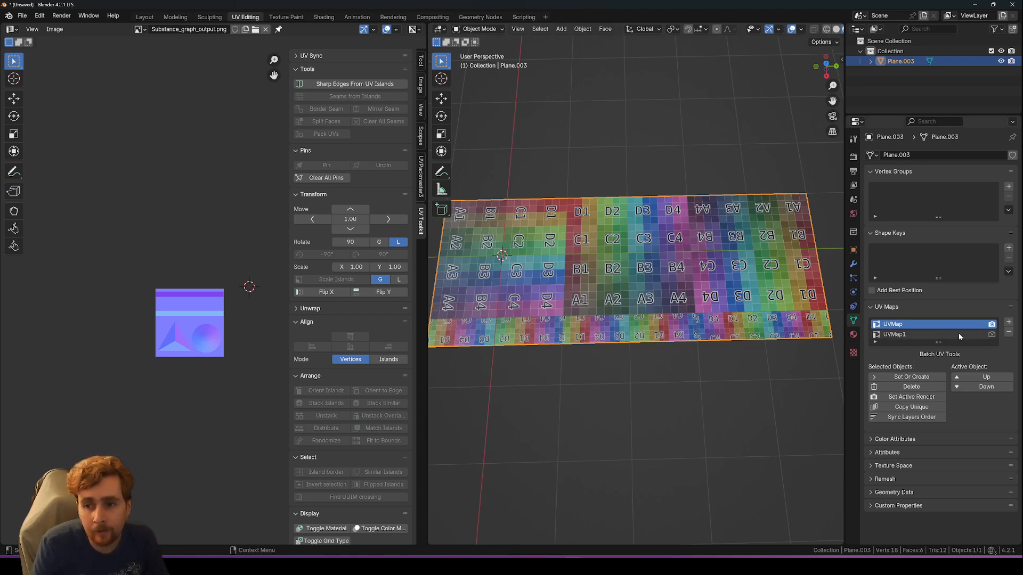
{"action": "left_click", "coordinate": [987, 336]}
{"action": "left_click", "coordinate": [991, 335]}
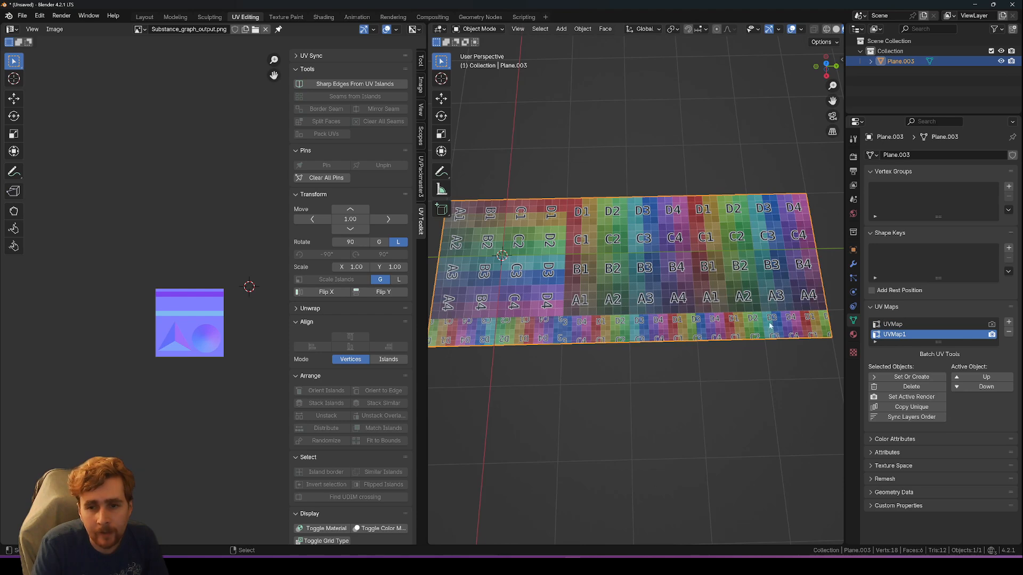
{"action": "left_click", "coordinate": [992, 325]}
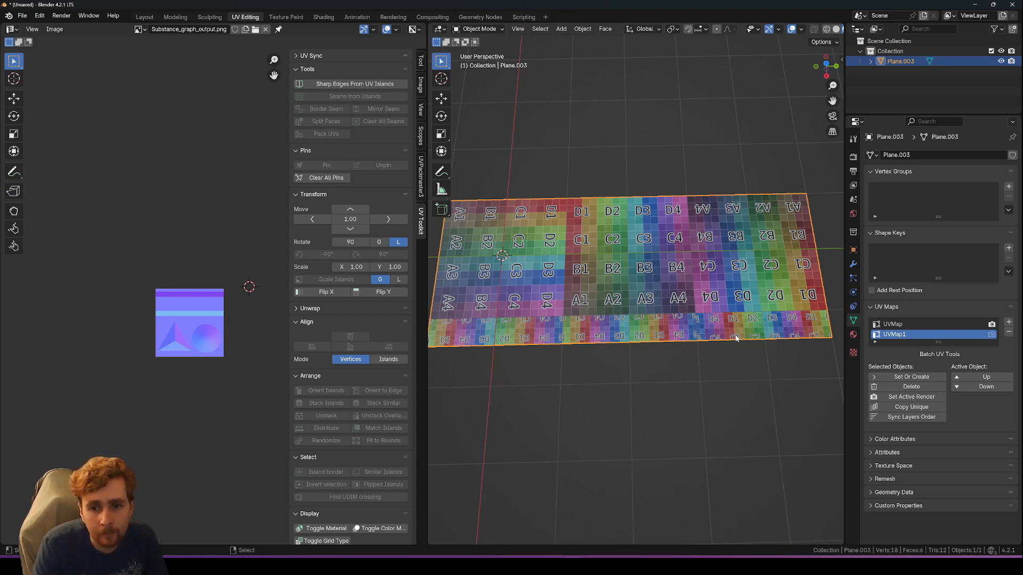
{"action": "left_click", "coordinate": [992, 334]}
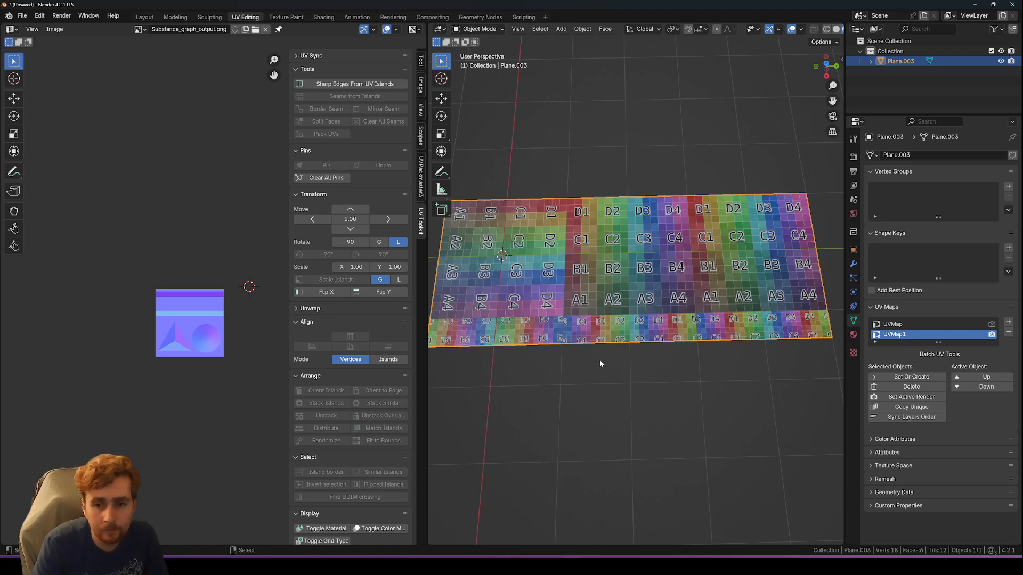
{"action": "left_click", "coordinate": [991, 325]}
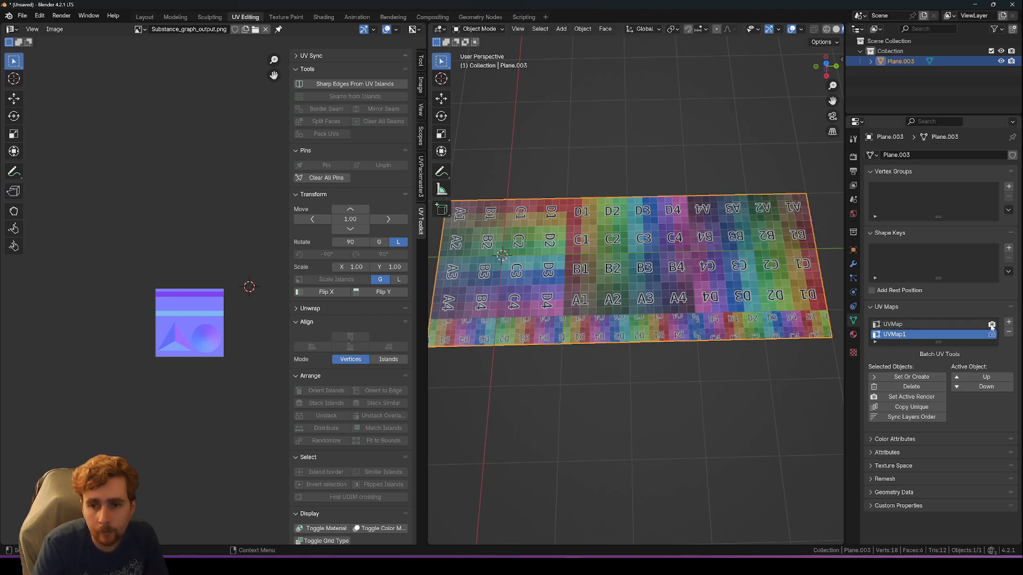
{"action": "left_click", "coordinate": [992, 335]}
{"action": "left_click", "coordinate": [992, 325]}
{"action": "left_click", "coordinate": [992, 335]}
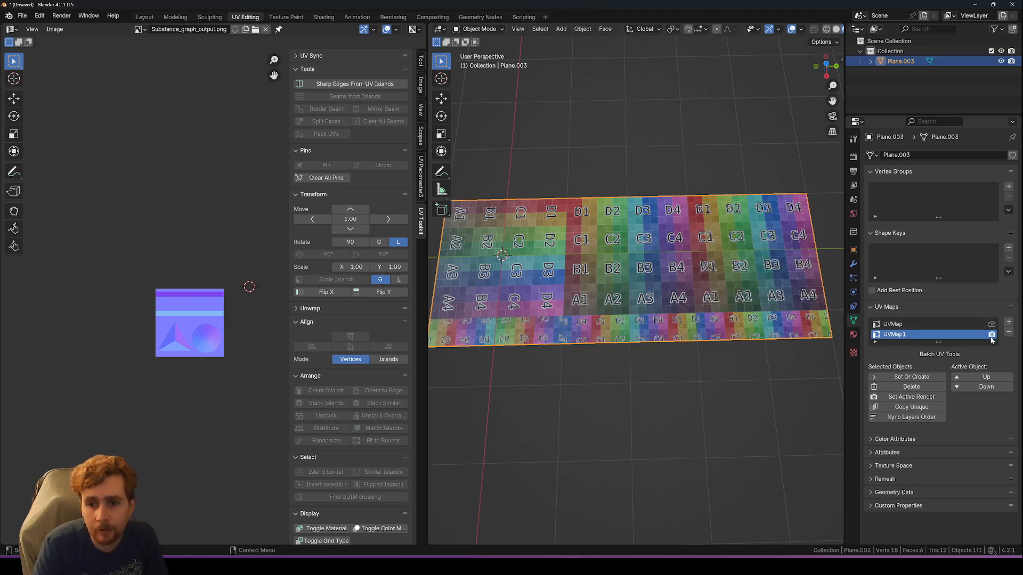
{"action": "left_click", "coordinate": [991, 325]}
{"action": "left_click", "coordinate": [991, 335]}
{"action": "left_click", "coordinate": [992, 325]}
{"action": "left_click", "coordinate": [991, 335]}
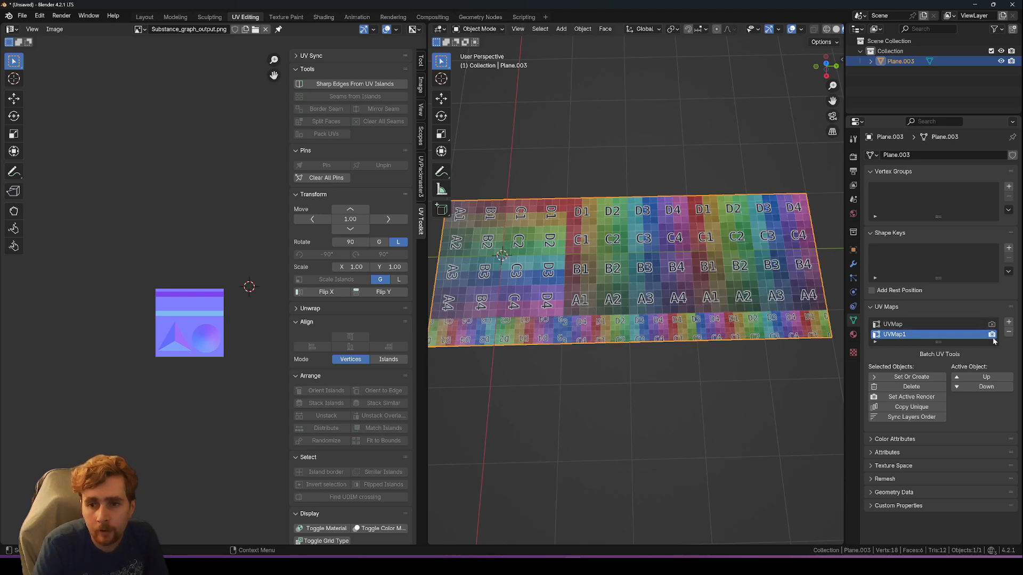
{"action": "left_click", "coordinate": [991, 325]}
{"action": "left_click", "coordinate": [991, 325]}
{"action": "left_click", "coordinate": [991, 334]}
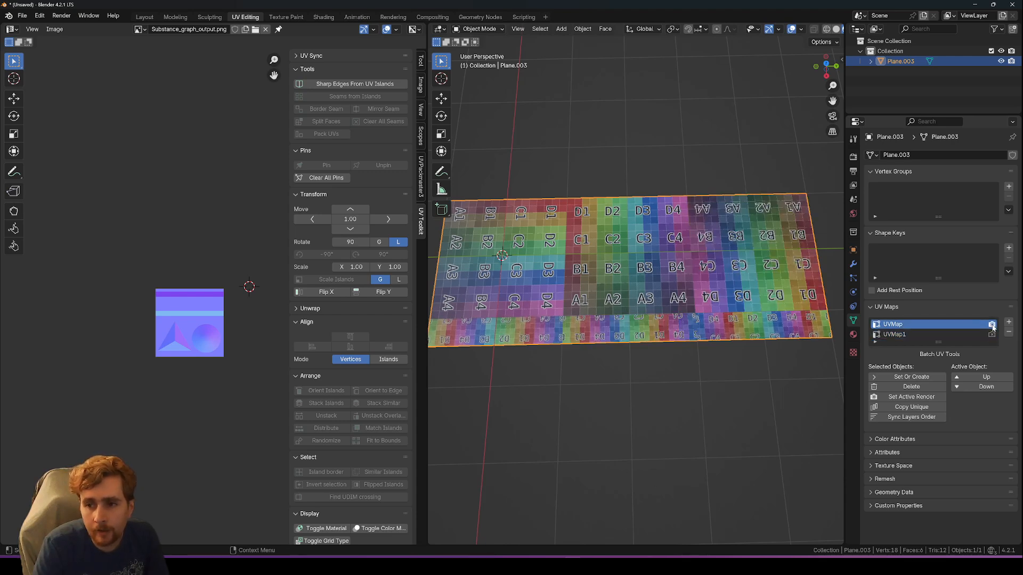
{"action": "left_click", "coordinate": [992, 325]}
{"action": "left_click", "coordinate": [991, 325]}
{"action": "left_click", "coordinate": [991, 334]}
{"action": "left_click", "coordinate": [991, 325]}
{"action": "left_click", "coordinate": [992, 335]}
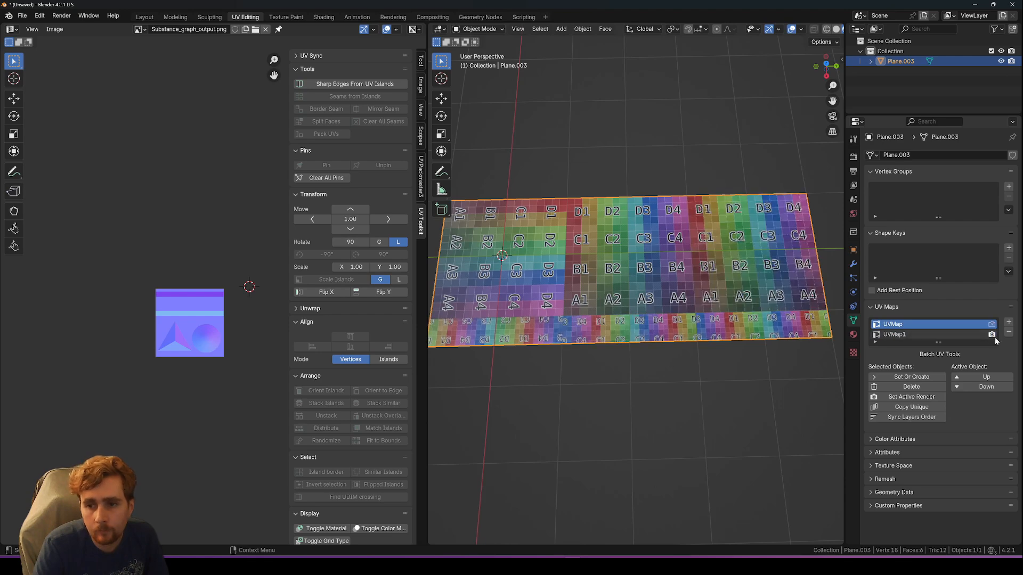
{"action": "left_click", "coordinate": [991, 325]}
{"action": "left_click", "coordinate": [991, 335]}
{"action": "left_click", "coordinate": [992, 325]}
{"action": "left_click", "coordinate": [991, 334]}
{"action": "left_click", "coordinate": [992, 325]}
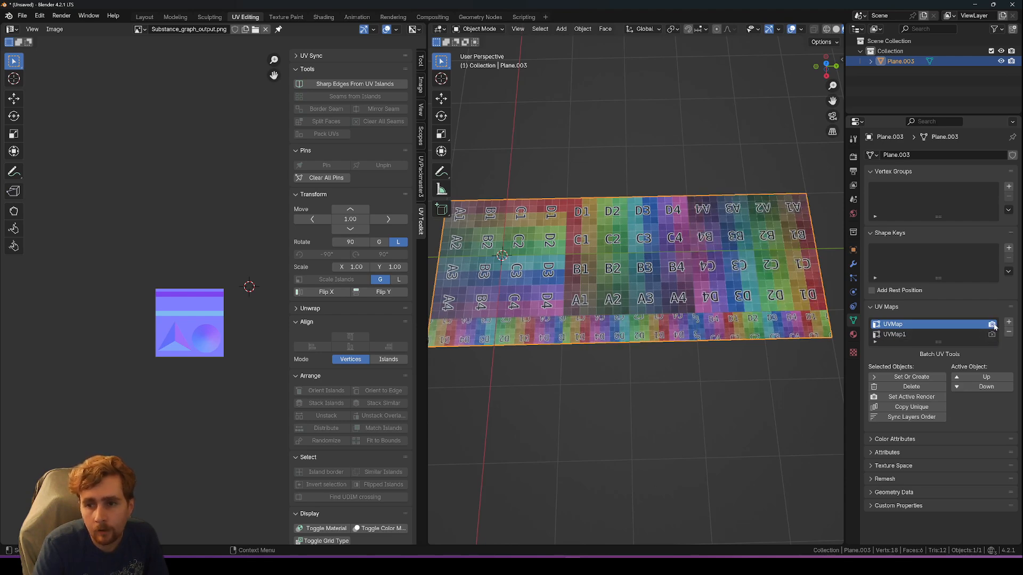
{"action": "left_click", "coordinate": [991, 335]}
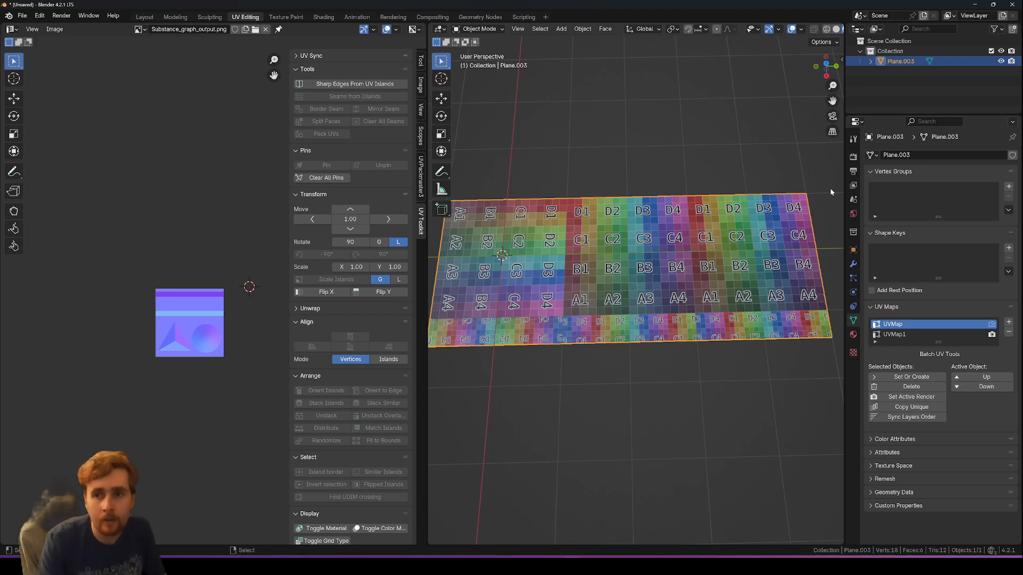
- Return to Unreal Engine and examine the normal map shading on the mirrored and rotated sections of the wall panel
{"action": "left_click", "coordinate": [975, 4]}
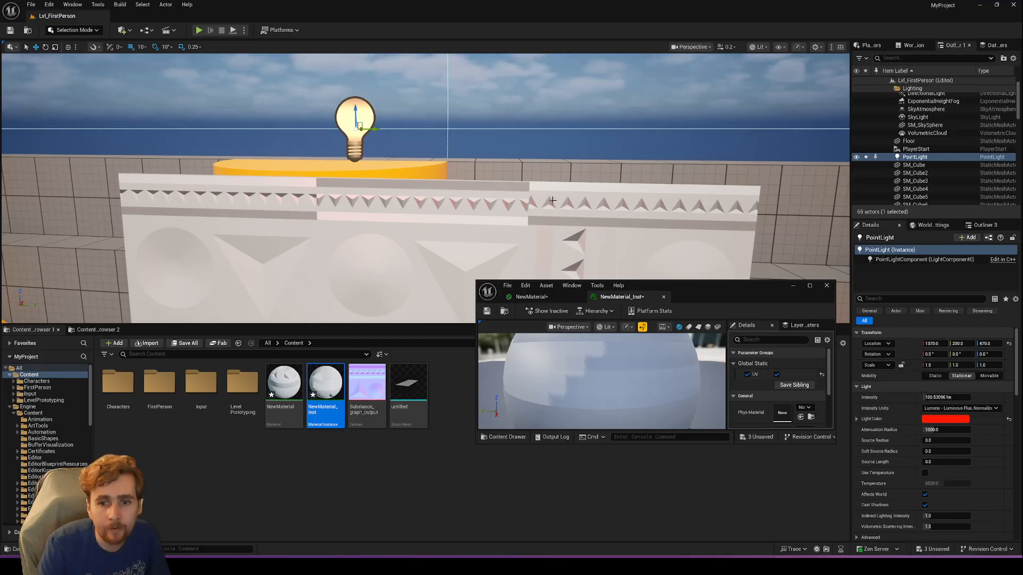
{"action": "mouse_move", "coordinate": [406, 243]}
{"action": "right_mouse_down"}
{"action": "mouse_move", "coordinate": [447, 254]}
{"action": "mouse_move", "coordinate": [461, 307]}
{"action": "mouse_move", "coordinate": [384, 229]}
{"action": "mouse_move", "coordinate": [406, 238]}
{"action": "right_mouse_up"}
{"action": "scroll", "coordinate": [446, 253], "scroll_direction": "down", "scroll_amount": 1}
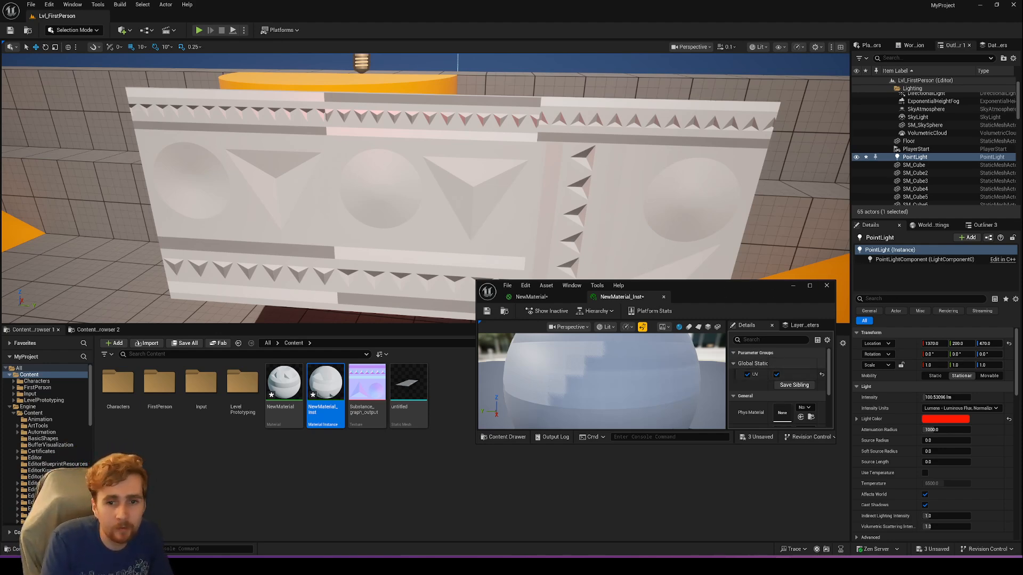
{"action": "right_click_drag", "start_coordinate": [403, 238], "coordinate": [403, 277]}
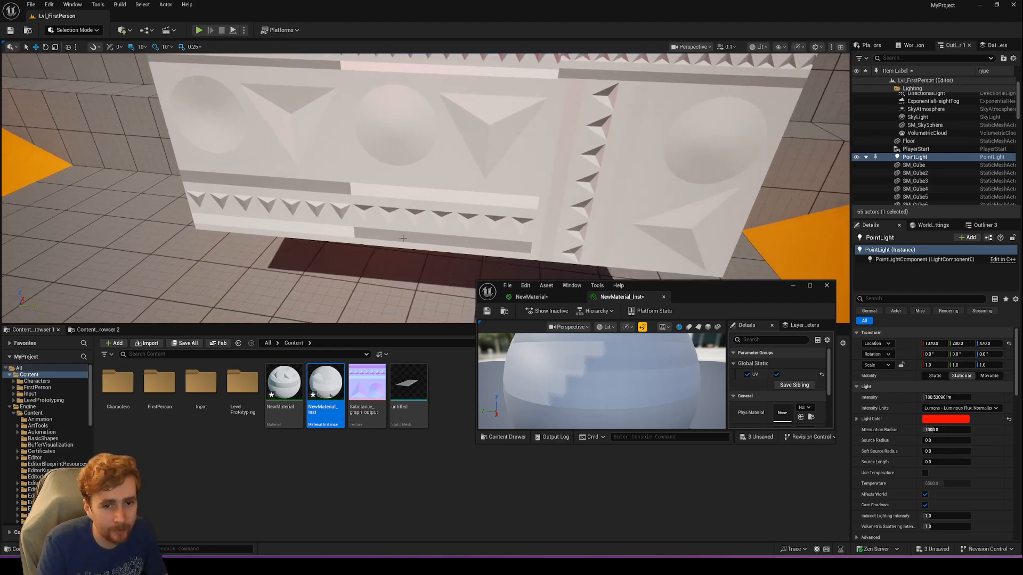
{"action": "right_click_drag", "start_coordinate": [402, 237], "coordinate": [400, 205]}
{"action": "right_click_drag", "start_coordinate": [297, 235], "coordinate": [300, 243]}
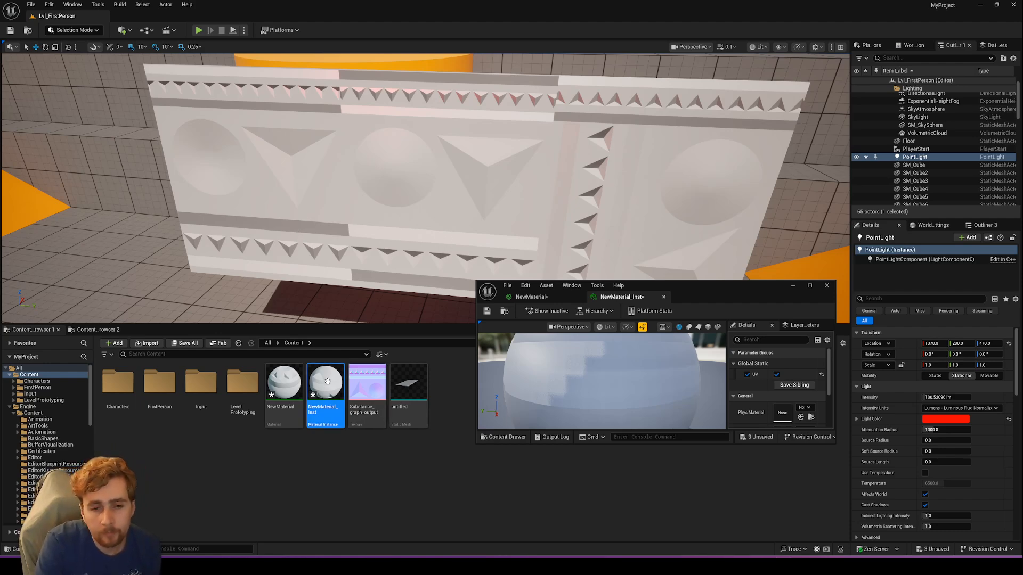
{"action": "mouse_move", "coordinate": [426, 187]}
{"action": "right_mouse_down"}
{"action": "mouse_move", "coordinate": [464, 188]}
{"action": "mouse_move", "coordinate": [443, 187]}
{"action": "right_mouse_up"}
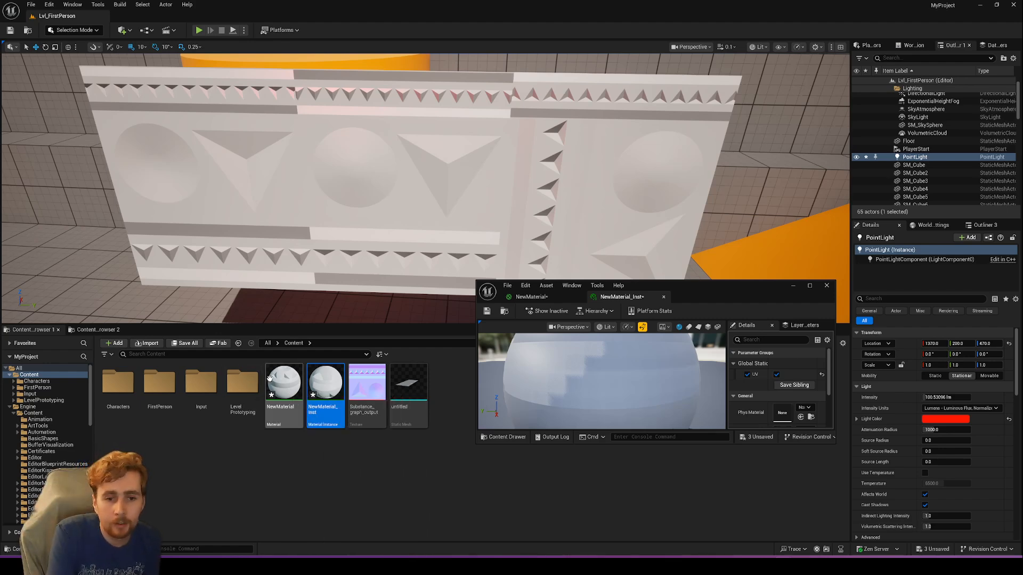
- Open the NewMaterial graph full size and review the nodes from the texture coordinates to the Normal input
{"action": "double_click", "coordinate": [286, 386]}
{"action": "left_click_drag", "start_coordinate": [692, 293], "coordinate": [669, 384]}
{"action": "double_click", "coordinate": [669, 384]}
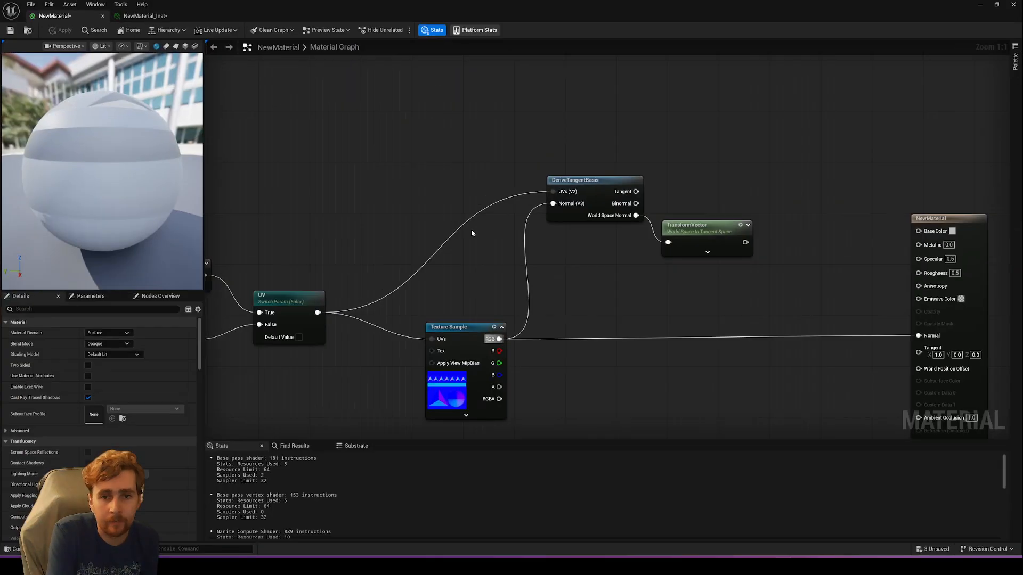
{"action": "right_click_drag", "start_coordinate": [600, 248], "coordinate": [554, 206]}
{"action": "right_click_drag", "start_coordinate": [369, 186], "coordinate": [489, 195]}
{"action": "scroll", "coordinate": [552, 201], "scroll_direction": "down", "scroll_amount": 3}
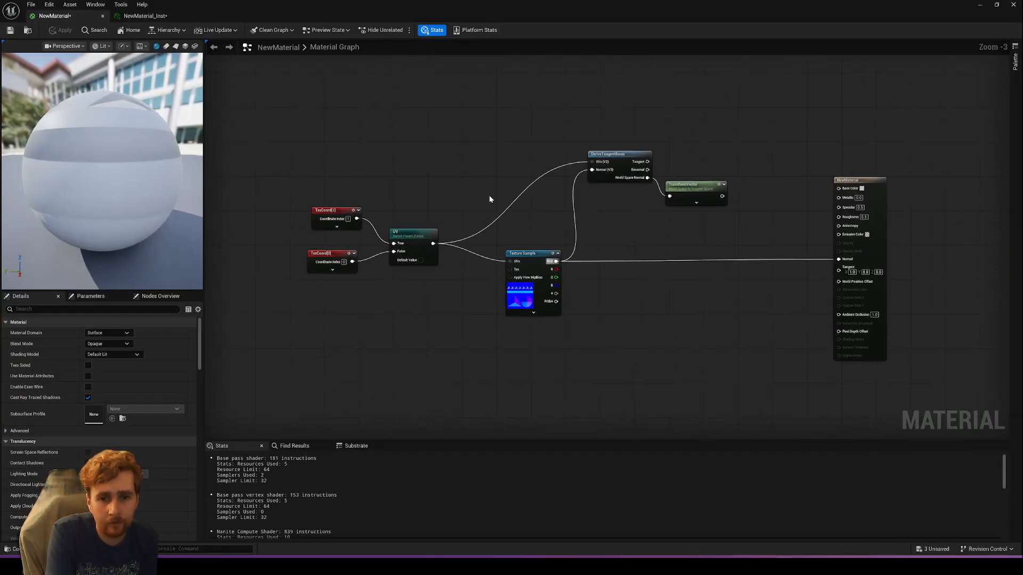
{"action": "scroll", "coordinate": [540, 217], "scroll_direction": "up", "scroll_amount": 2}
{"action": "right_click_drag", "start_coordinate": [540, 217], "coordinate": [445, 200]}
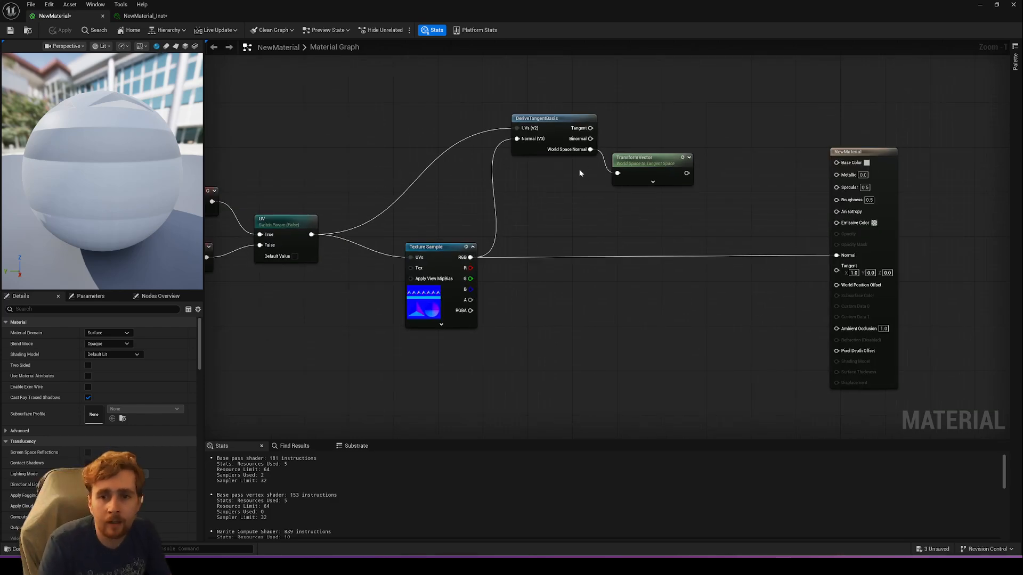
- Reposition the DeriveTangentBasis and TransformVector nodes, connect TransformVector's output to the material's Normal input, and apply the material
{"action": "left_click_drag", "start_coordinate": [543, 126], "coordinate": [532, 199]}
{"action": "left_click_drag", "start_coordinate": [652, 176], "coordinate": [646, 227]}
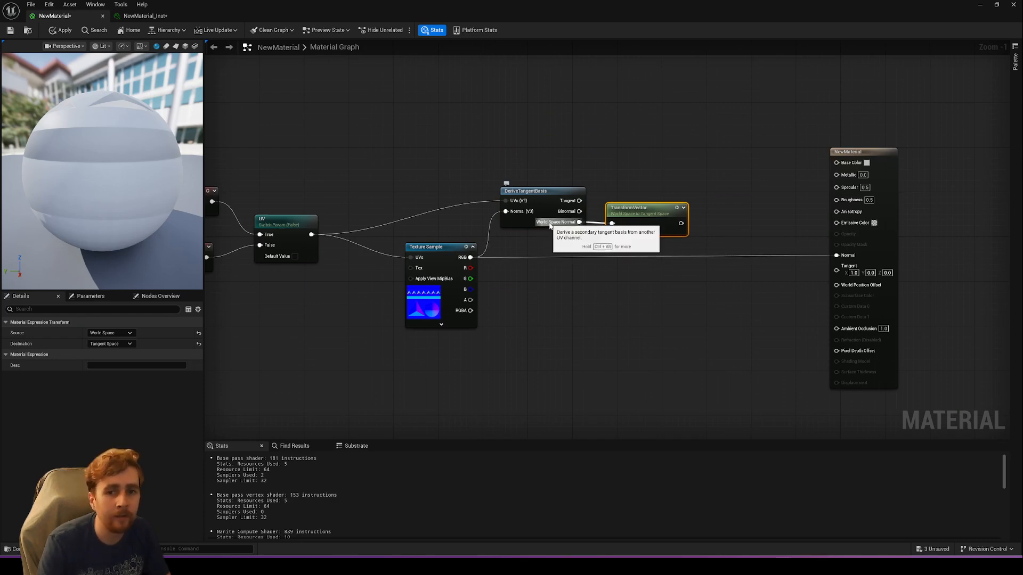
{"action": "left_click_drag", "start_coordinate": [632, 184], "coordinate": [846, 257]}
{"action": "left_click_drag", "start_coordinate": [461, 6], "coordinate": [756, 228]}
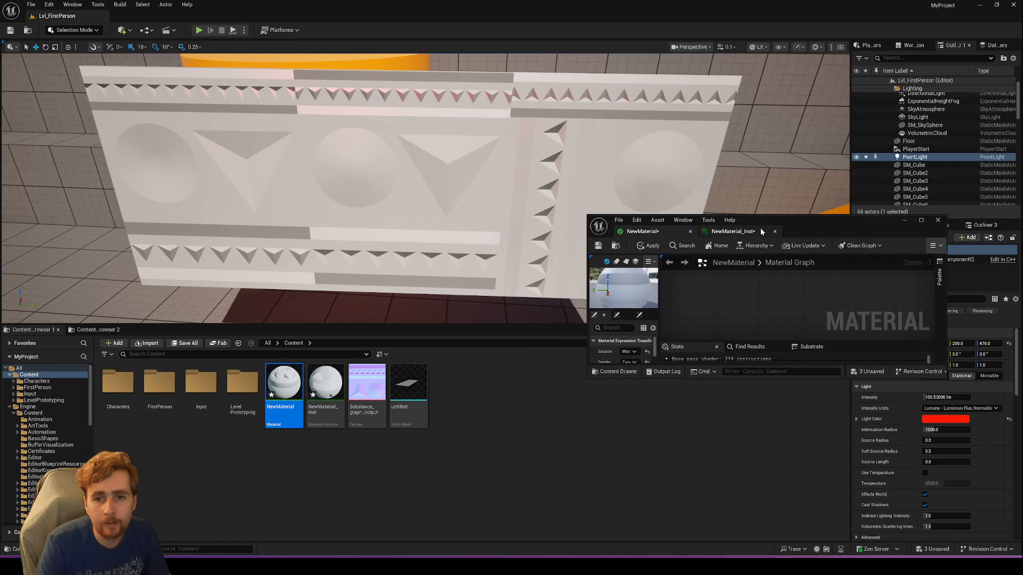
{"action": "left_click", "coordinate": [645, 246]}
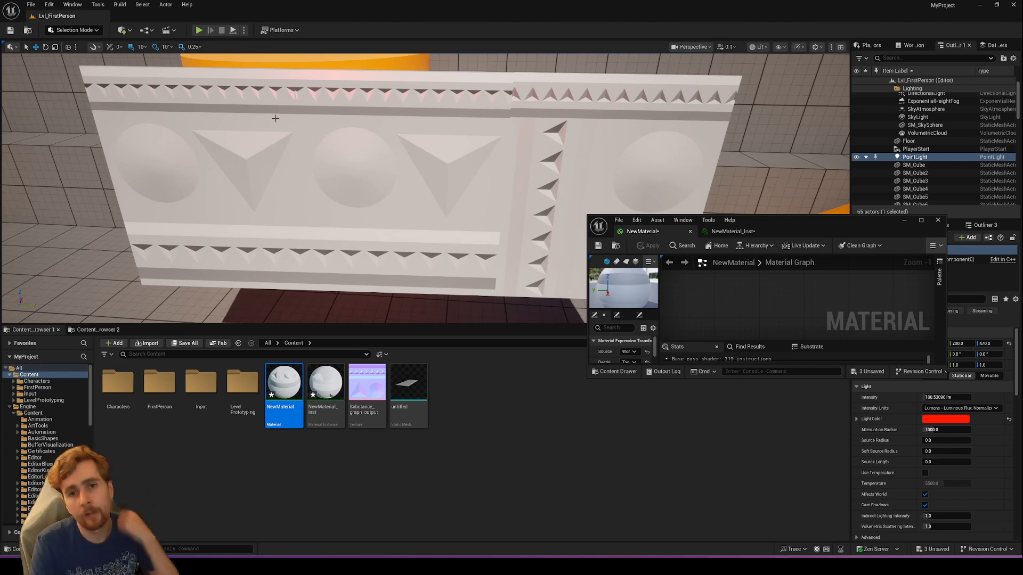
- Move the point light above the wall panel to 240 on the Y axis
{"action": "right_click_drag", "start_coordinate": [287, 84], "coordinate": [273, 71]}
{"action": "mouse_move", "coordinate": [368, 85]}
{"action": "right_mouse_down"}
{"action": "mouse_move", "coordinate": [356, 84]}
{"action": "mouse_move", "coordinate": [369, 68]}
{"action": "right_mouse_up"}
{"action": "left_click_drag", "start_coordinate": [415, 107], "coordinate": [452, 144]}
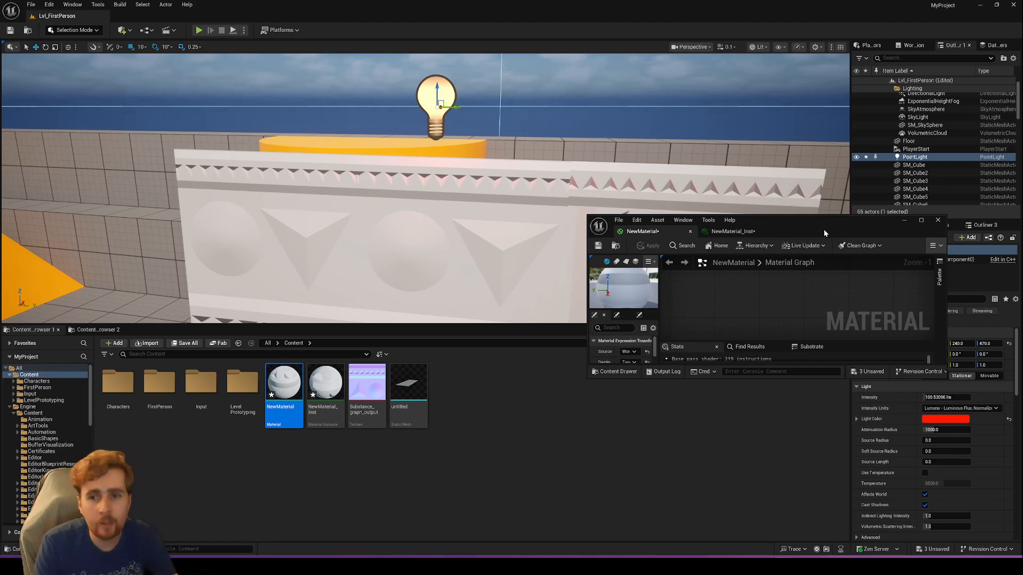
- Maximize the NewMaterial editor and open the DeriveTangentBasis function's graph from its node
{"action": "left_click_drag", "start_coordinate": [824, 229], "coordinate": [595, 5]}
{"action": "right_click_drag", "start_coordinate": [581, 180], "coordinate": [635, 137]}
{"action": "left_click", "coordinate": [598, 168]}
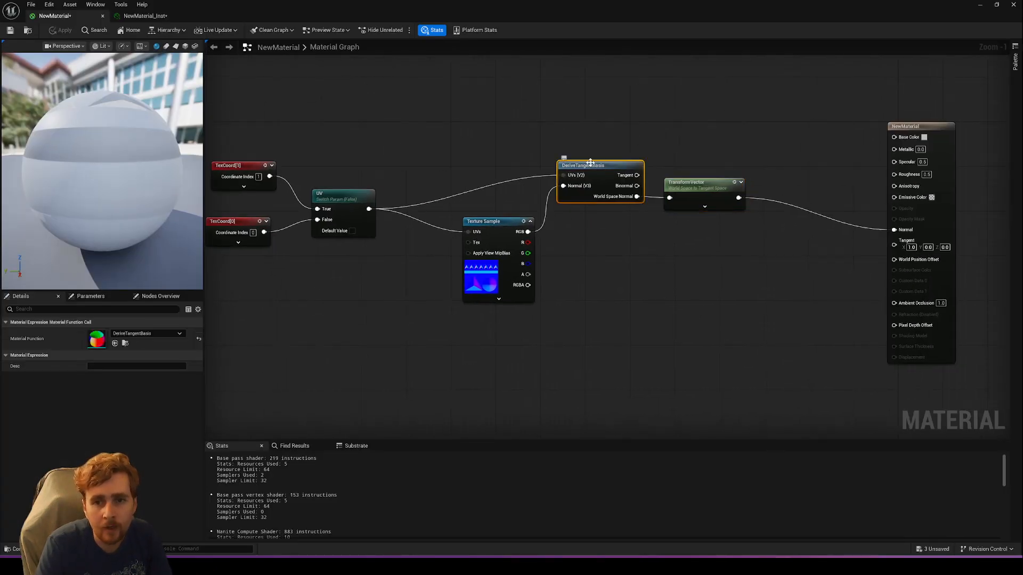
{"action": "left_click_drag", "start_coordinate": [527, 143], "coordinate": [618, 210]}
{"action": "double_click", "coordinate": [600, 167]}
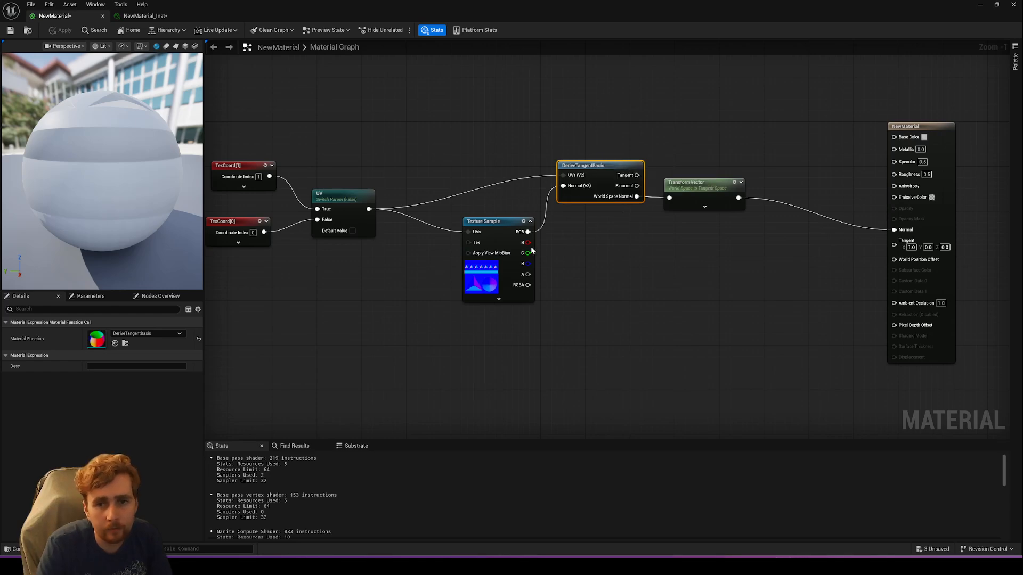
{"action": "scroll", "coordinate": [658, 206], "scroll_direction": "down", "scroll_amount": 4}
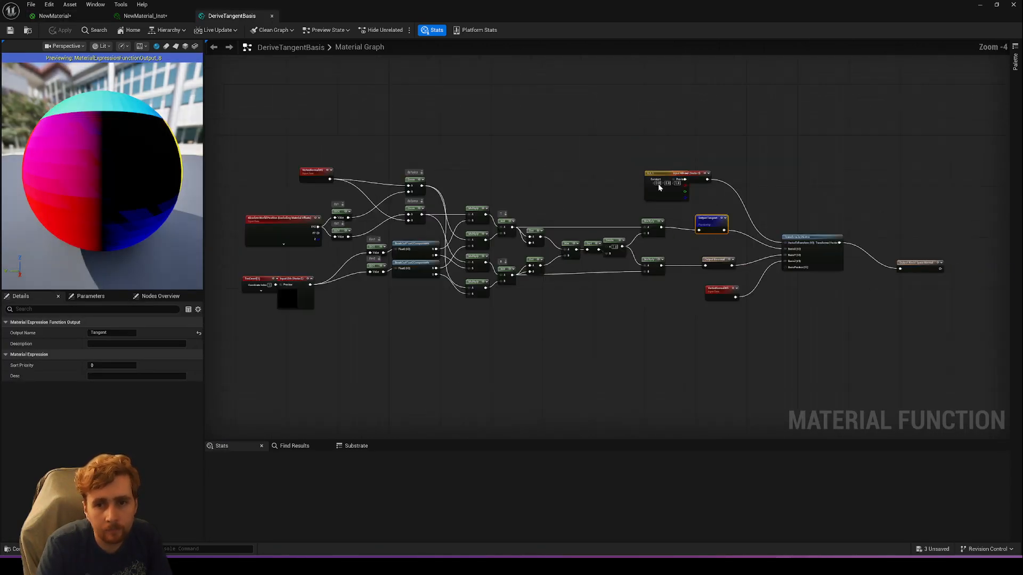
- Examine the DeriveTangentBasis node network, moving the constant vector aside from the normal input, and close the function without applying changes
{"action": "left_click_drag", "start_coordinate": [662, 175], "coordinate": [596, 176]}
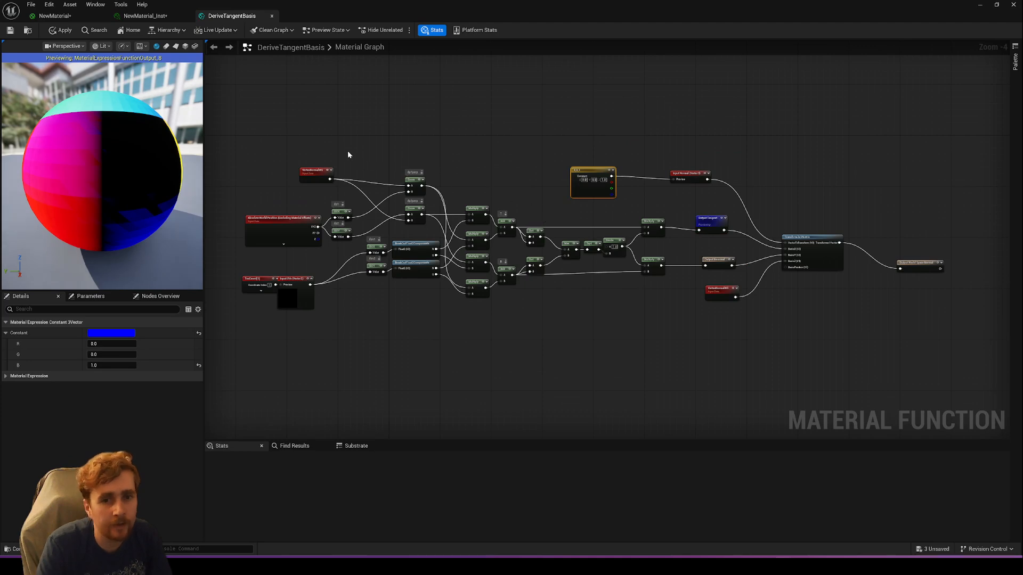
{"action": "left_click_drag", "start_coordinate": [358, 164], "coordinate": [605, 353]}
{"action": "left_click", "coordinate": [600, 336]}
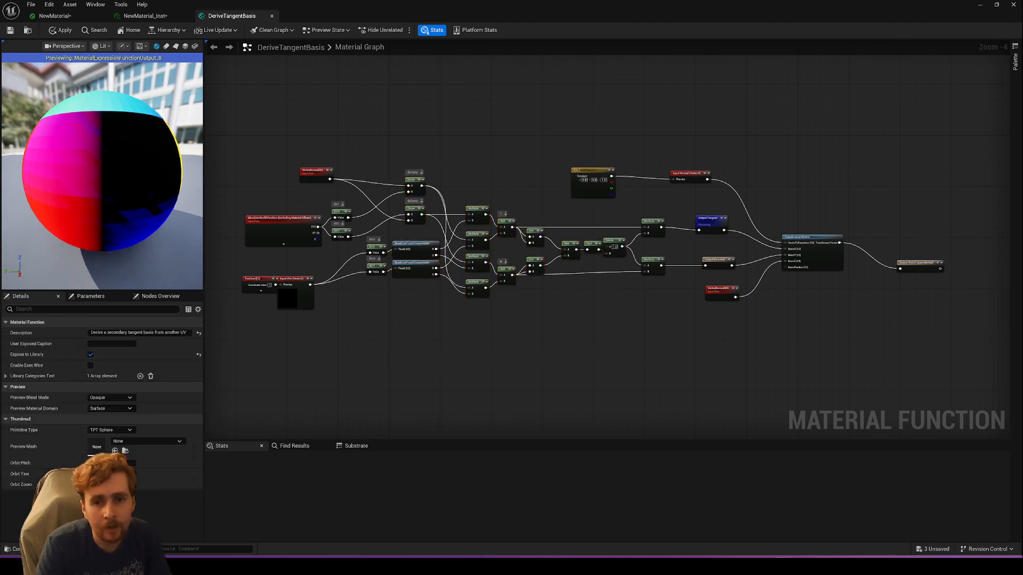
{"action": "left_click_drag", "start_coordinate": [321, 198], "coordinate": [356, 249]}
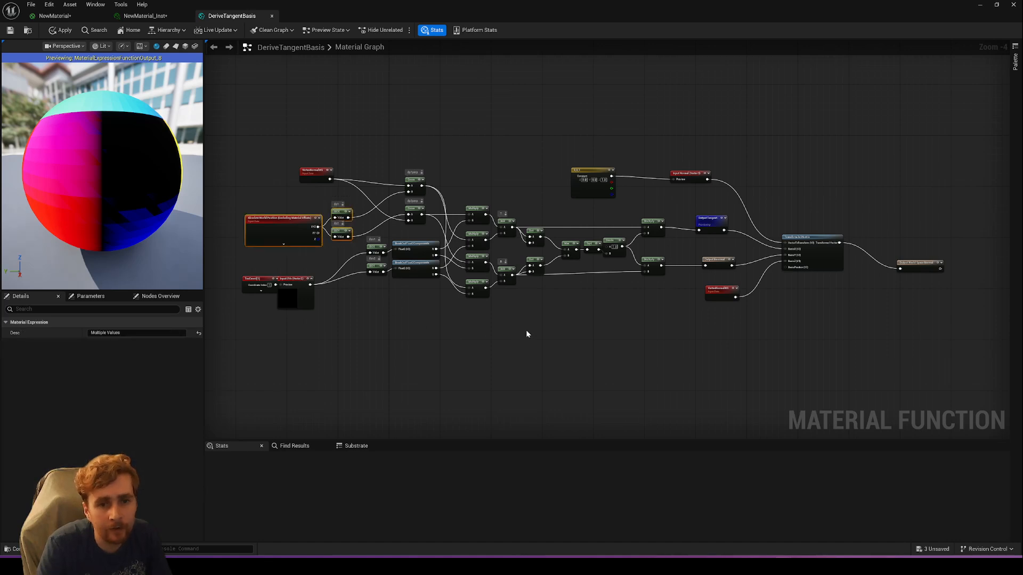
{"action": "left_click", "coordinate": [547, 326]}
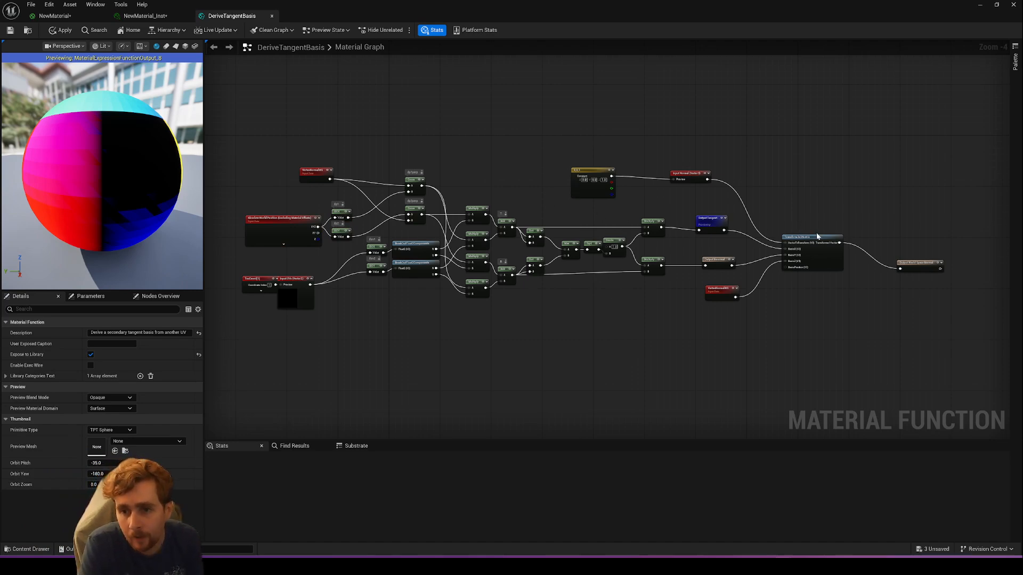
{"action": "left_click", "coordinate": [271, 15]}
{"action": "left_click", "coordinate": [566, 301]}
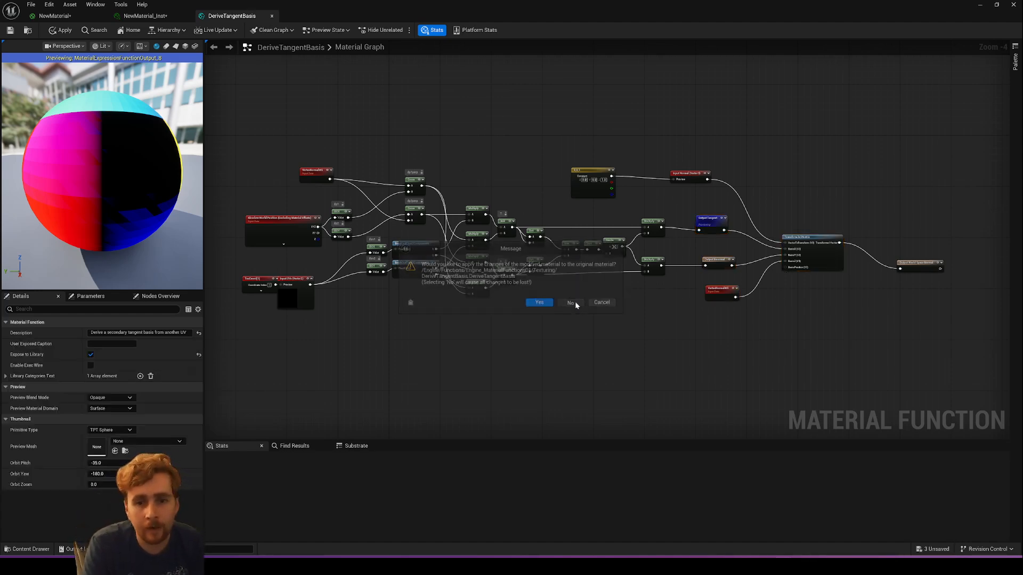
- Close the NewMaterial editor and inspect the normal map shading across the wall panel in the level from different distances
{"action": "left_click", "coordinate": [60, 17]}
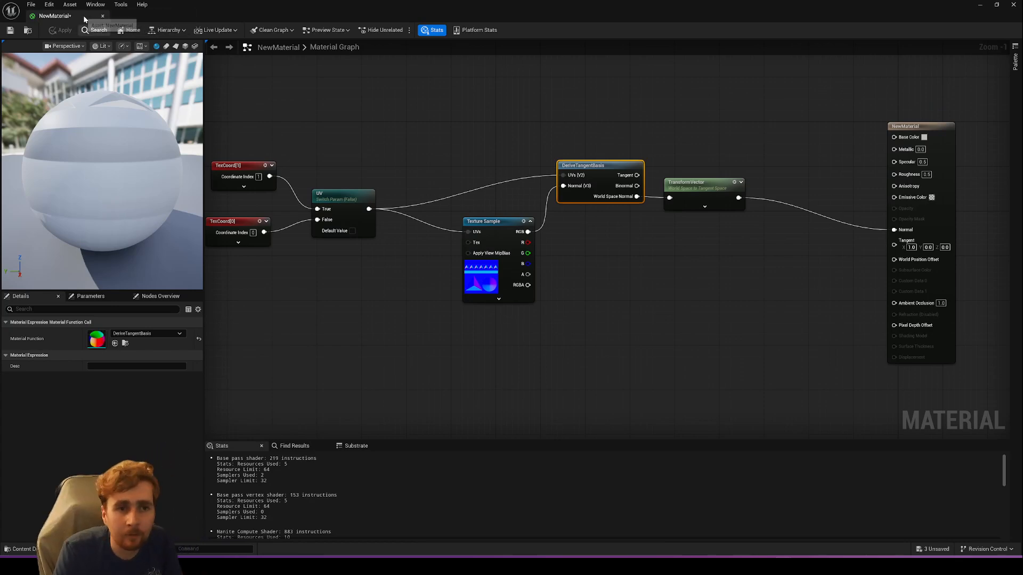
{"action": "left_click", "coordinate": [102, 16]}
{"action": "right_click_drag", "start_coordinate": [379, 217], "coordinate": [384, 192]}
{"action": "key", "text": "s"}
{"action": "scroll", "coordinate": [408, 264], "scroll_direction": "up", "scroll_amount": 7}
{"action": "key", "text": "w"}
{"action": "scroll", "coordinate": [382, 201], "scroll_direction": "down", "scroll_amount": 4}
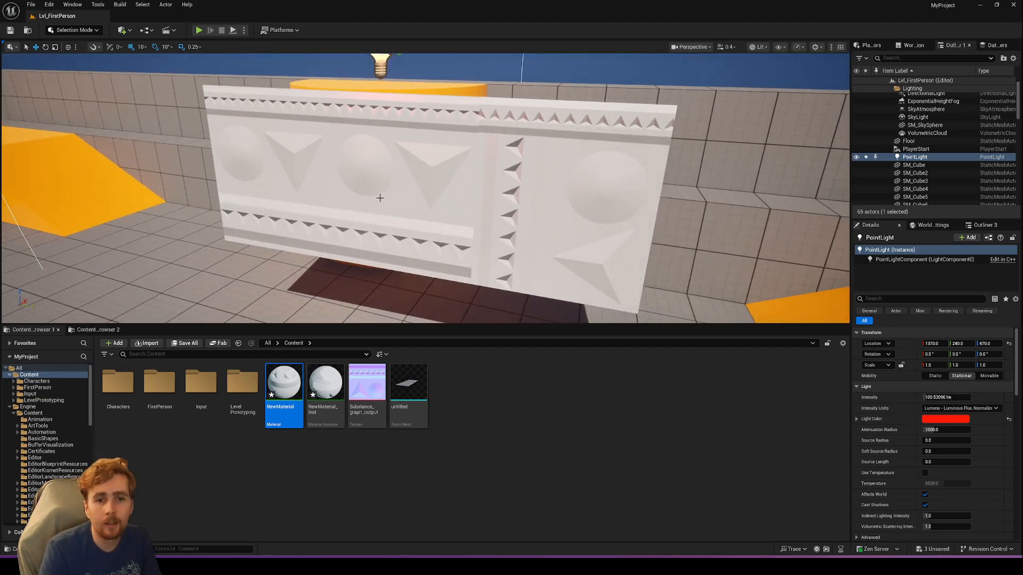